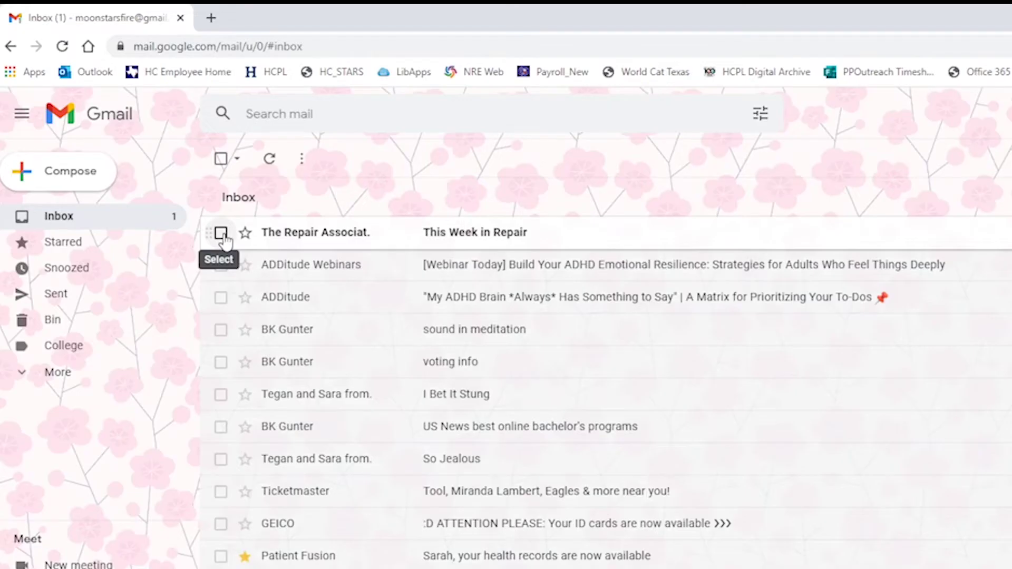
- Delete the 'This Week in Repair' message from the inbox, then set how often an event repeats
left_click(221, 232)
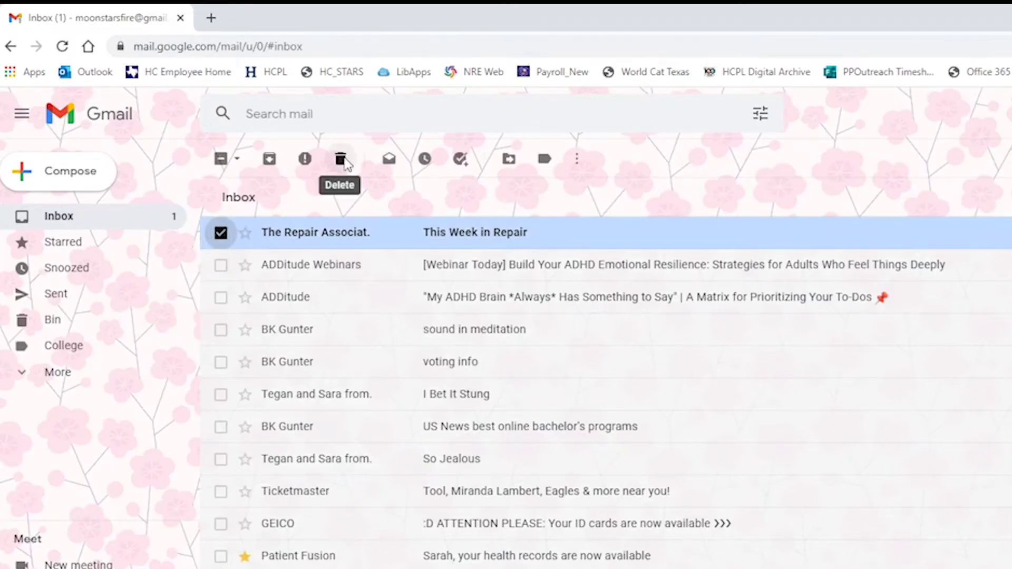
left_click(340, 159)
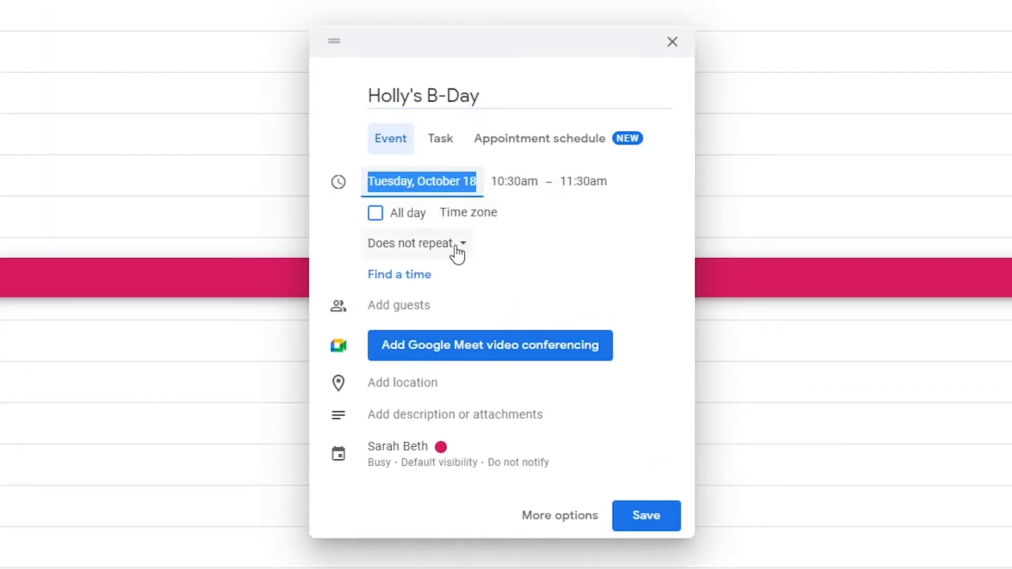
left_click(458, 253)
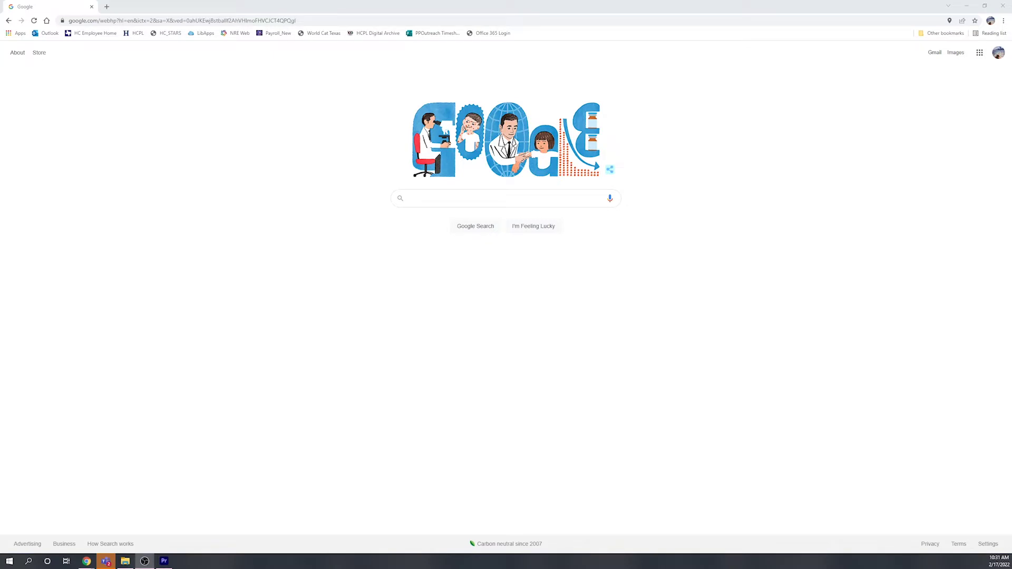
- Start a mailbox search, then run the 'animal crossing rain music' search on YouTube
left_click(439, 202)
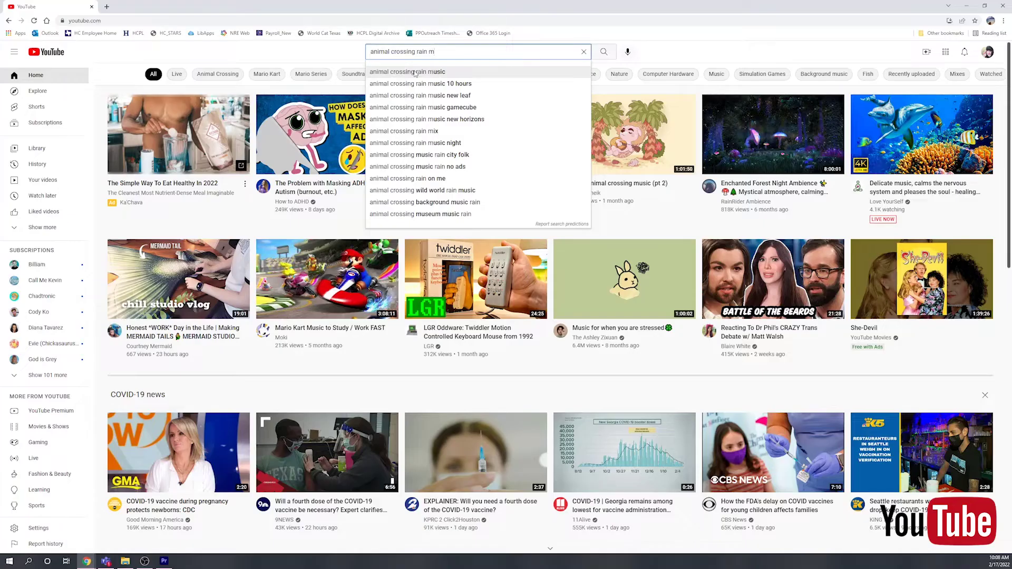
left_click(415, 74)
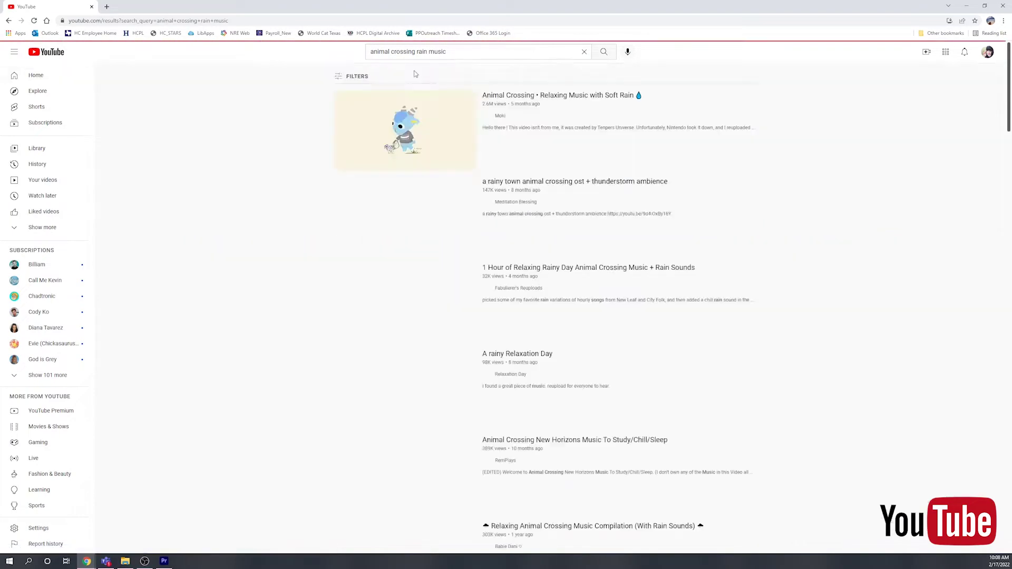
- Play the Animal Crossing rain music video, then enlarge the 'Case Studies, Part 2' title in Docs
left_click(557, 101)
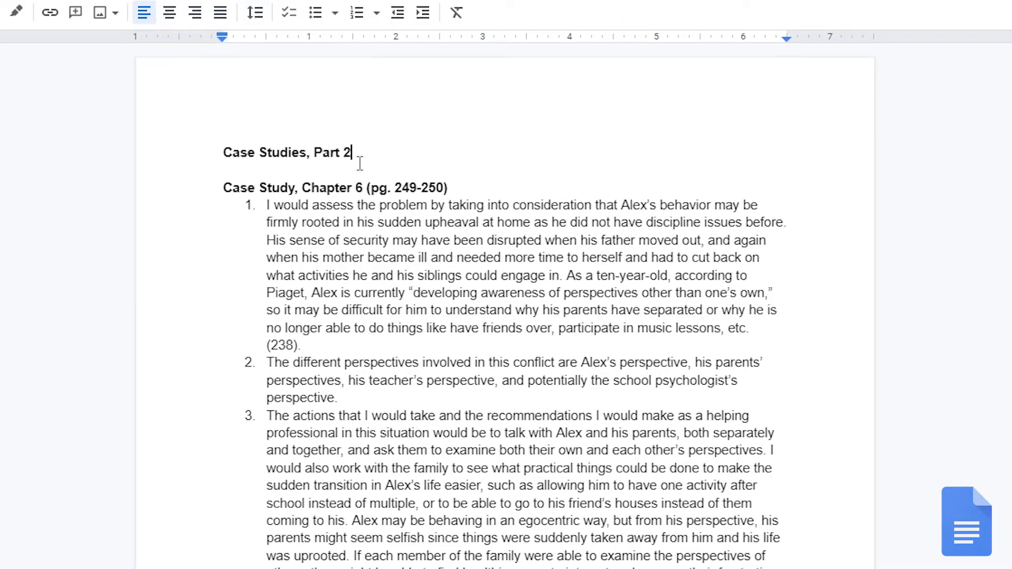
left_click_drag(360, 164, 212, 152)
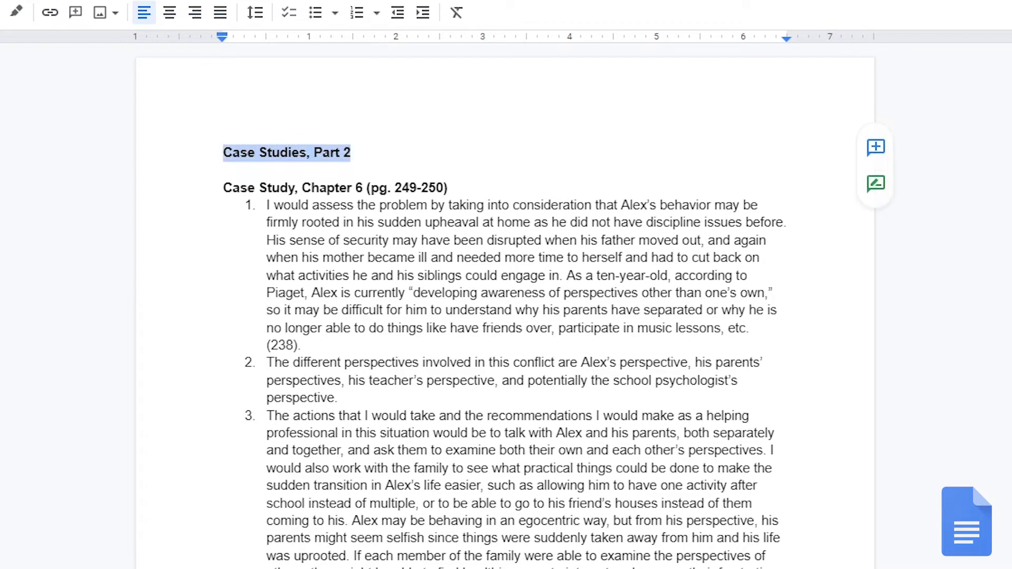
key("ctrl+shift+period")
key("ctrl+shift+period")
key("ctrl+shift+period")
key("ctrl+shift+period")
key("ctrl+shift+period")
key("ctrl+shift+period")
key("ctrl+shift+period")
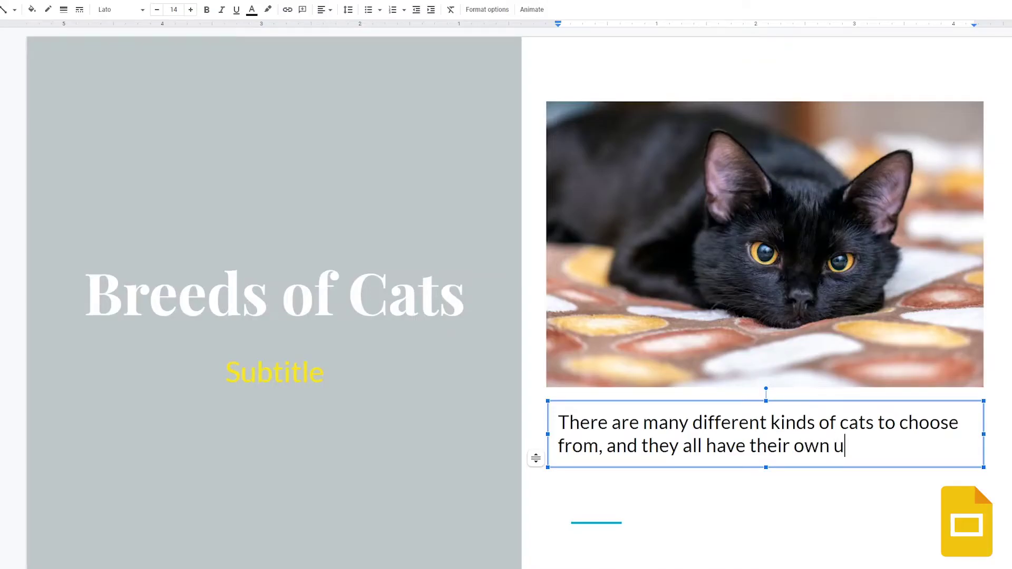
- Finish the caption with 'personalities.', colour it teal-blue, and centre it under the cat photo
type("lities.")
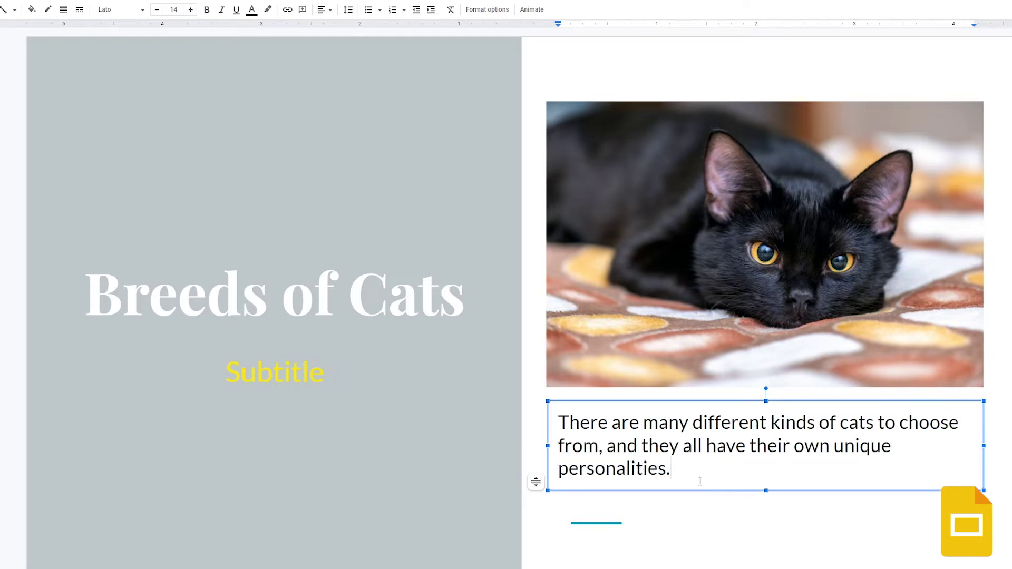
left_click_drag(700, 481, 546, 421)
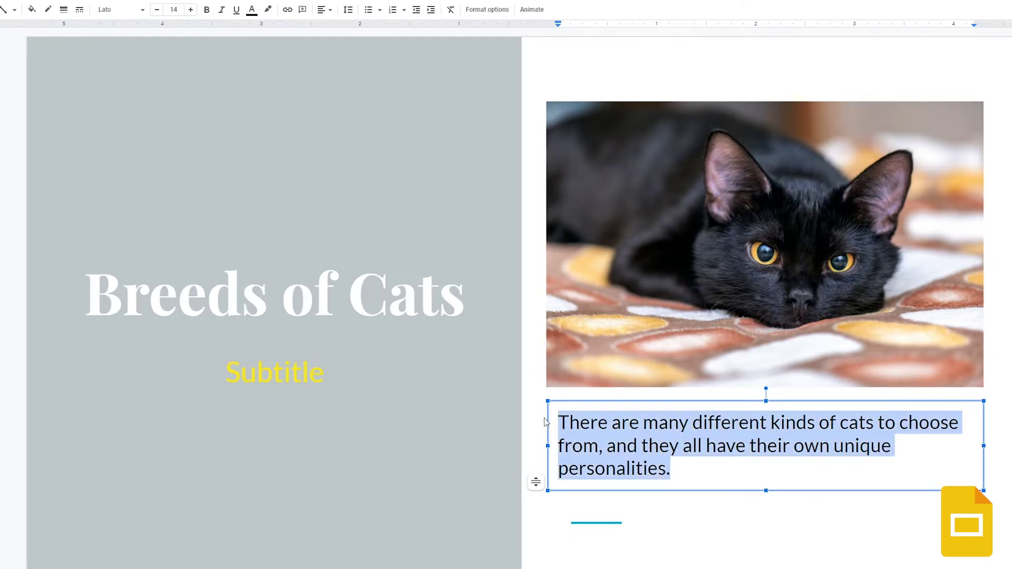
left_click(251, 10)
left_click(268, 43)
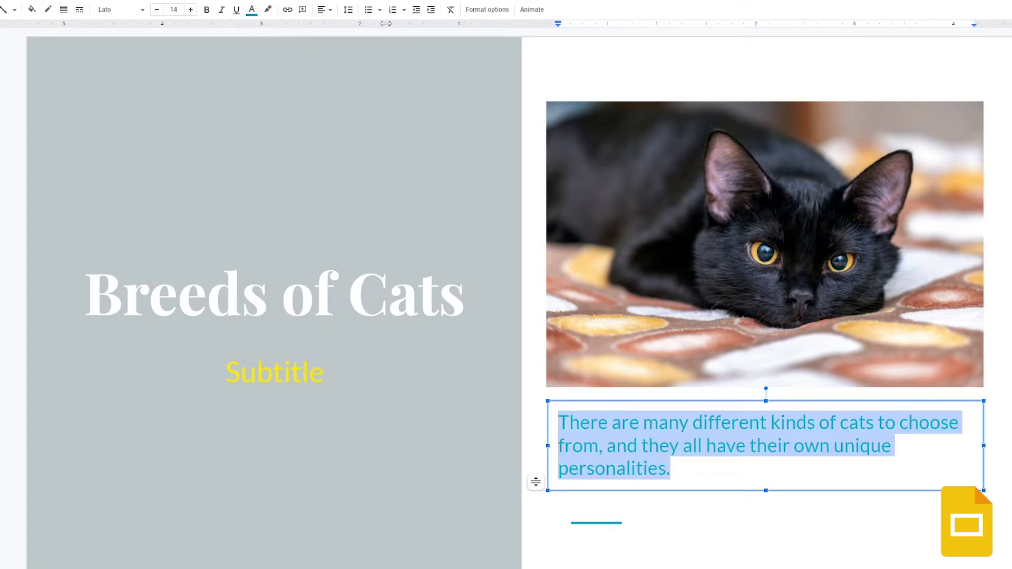
left_click(328, 10)
left_click(340, 27)
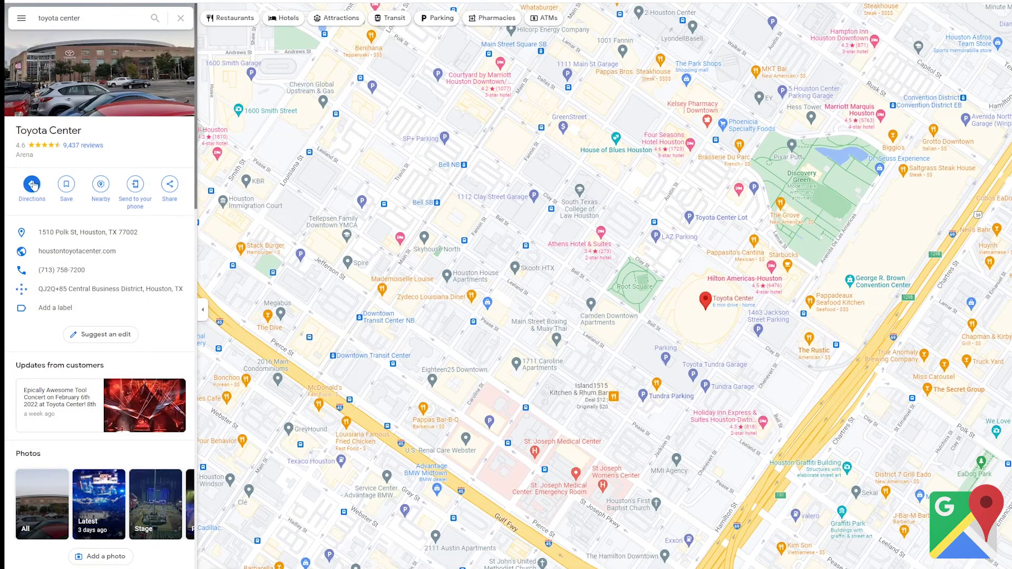
- Get directions to Toyota Center, change Leave now to Depart at, and show departure times
left_click(32, 185)
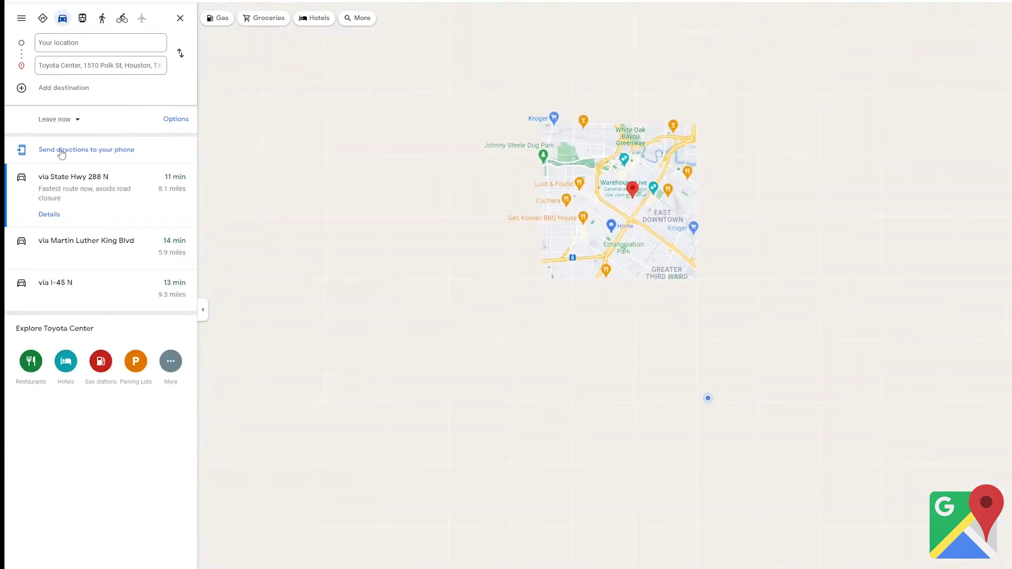
left_click(77, 120)
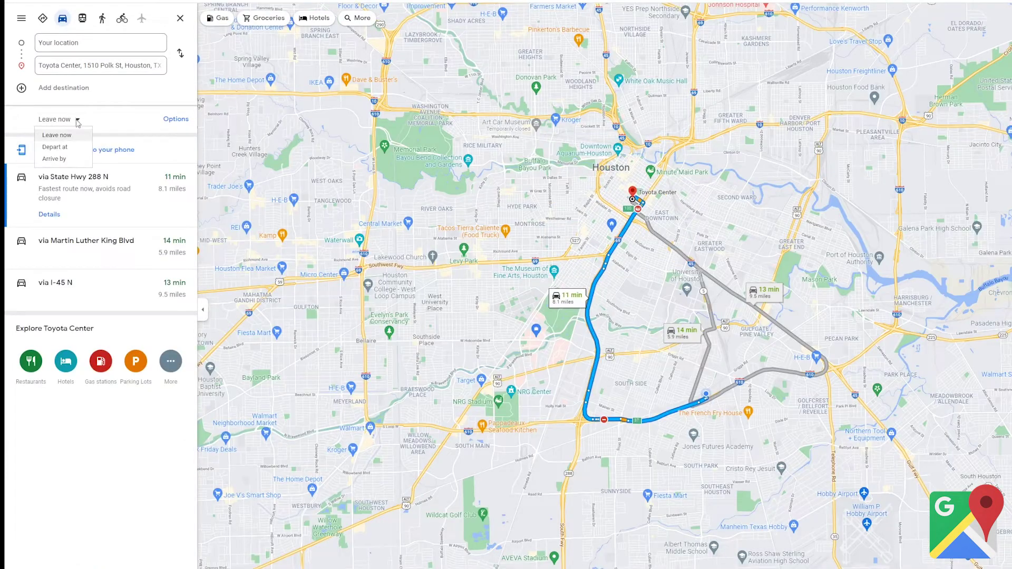
left_click(76, 146)
left_click(77, 113)
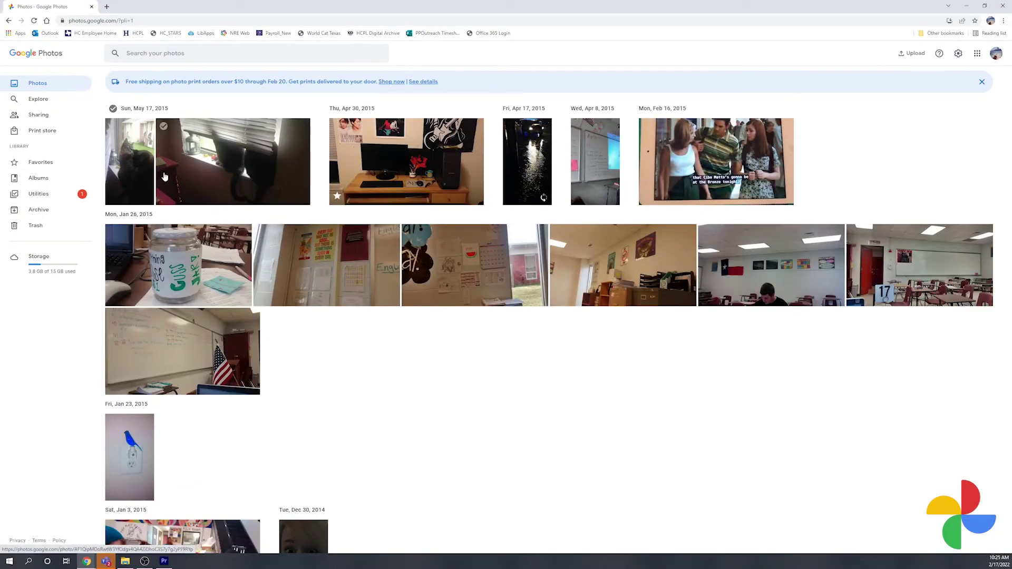
- View the first May 17, 2015 cat photo, then jump to October 18, 2022 in Calendar
left_click(141, 180)
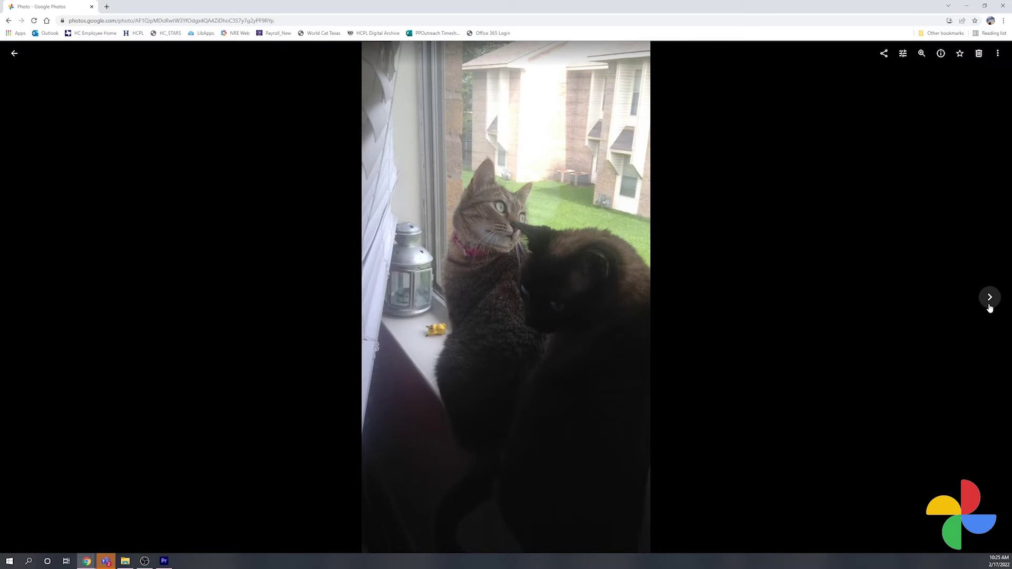
left_click(990, 298)
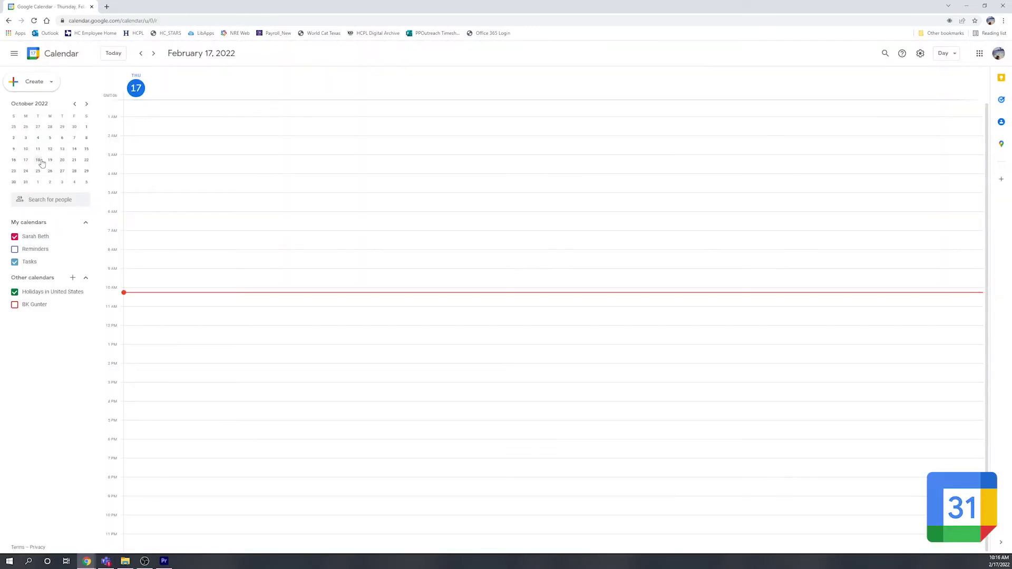
- Go to Oct 18, glance at the birthday event, and add the task 'Work on video'
left_click(38, 160)
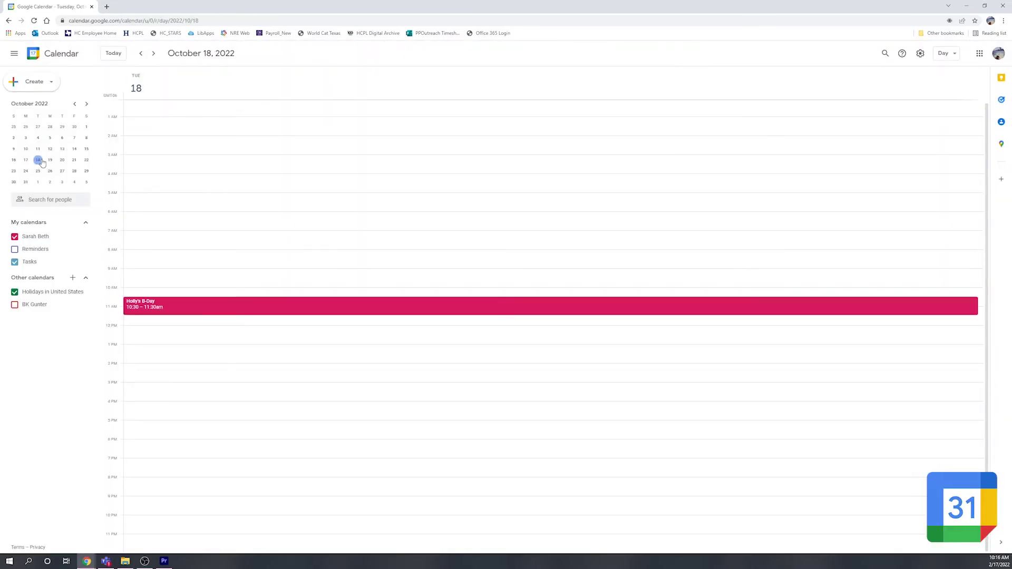
left_click(228, 313)
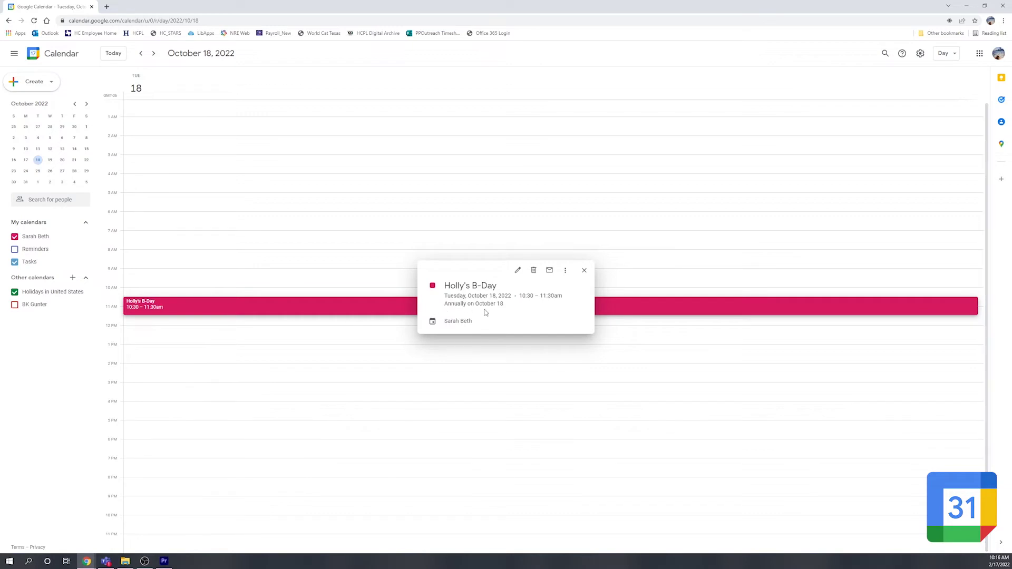
left_click(584, 271)
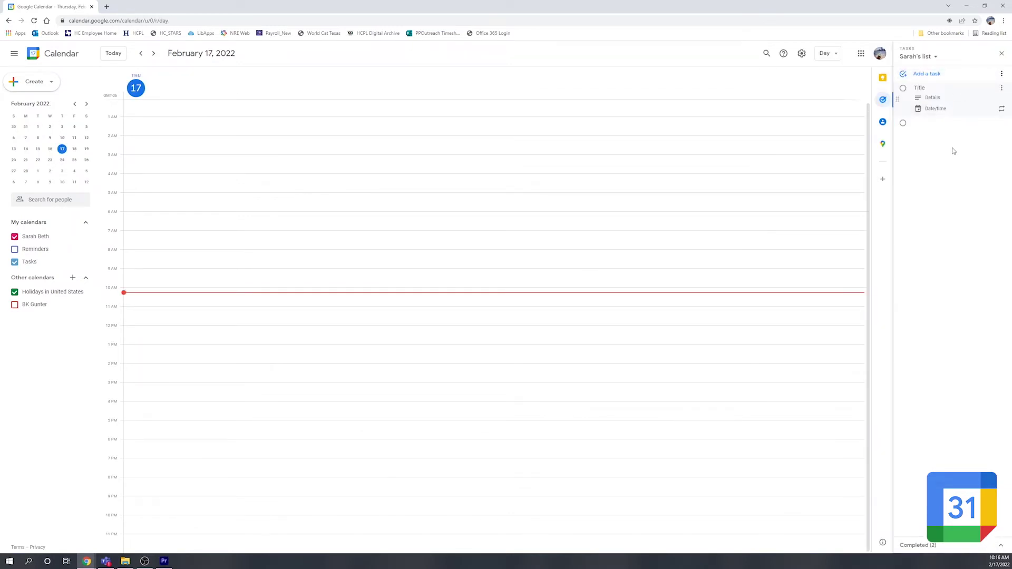
type("Work on video")
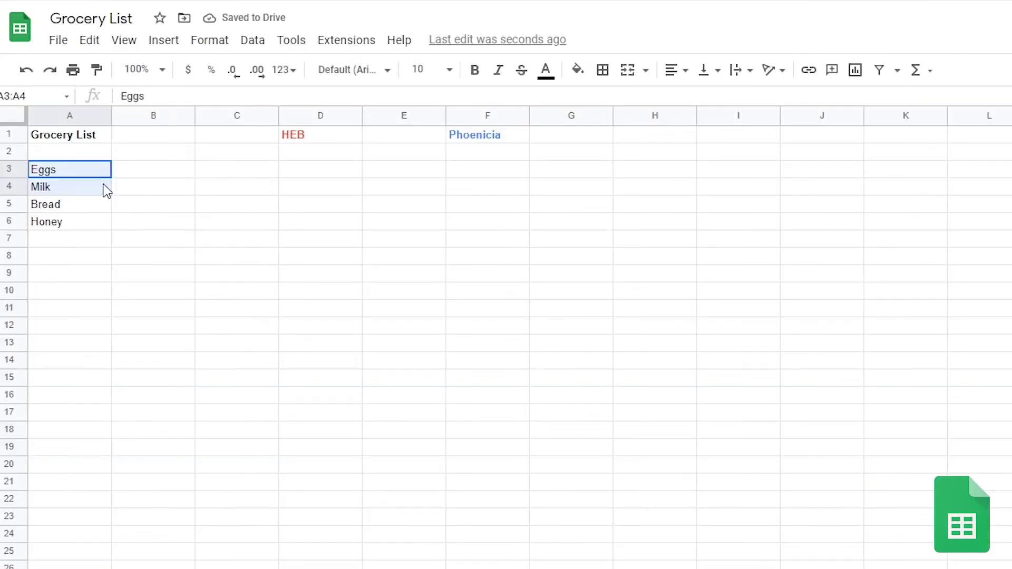
- Move Eggs, Milk and Bread from A3:A5 to D2 under HEB, leaving Honey in A6
left_click_drag(107, 206, 107, 212)
key("ctrl+c")
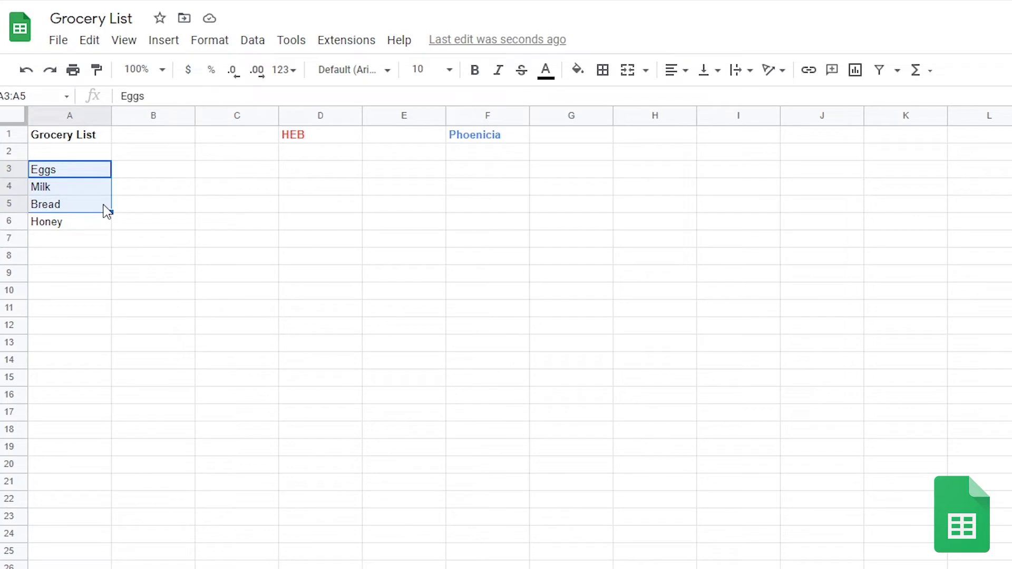
left_click(315, 159)
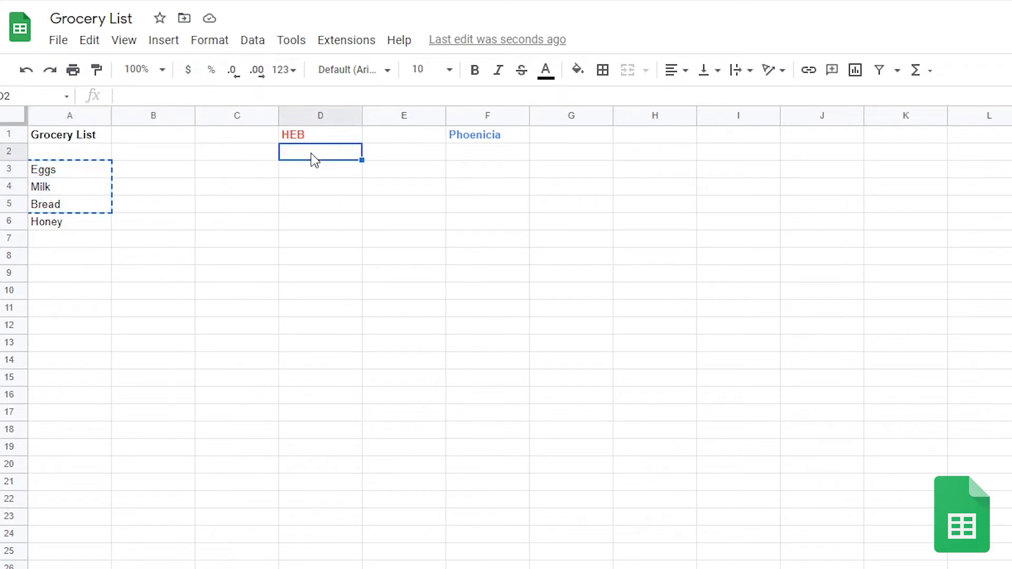
key("ctrl+v")
left_click_drag(64, 173, 66, 206)
key("Delete")
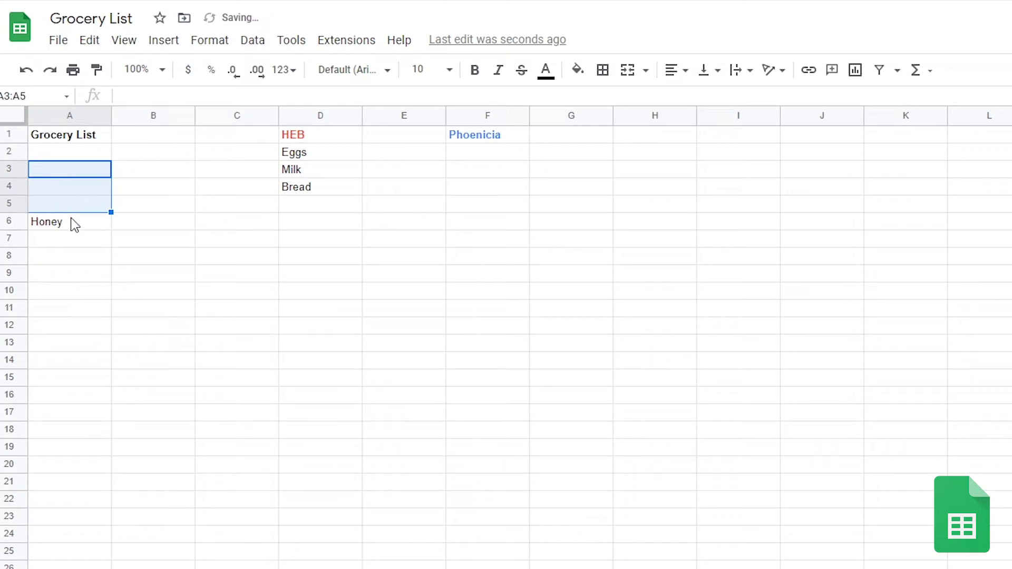
left_click(74, 224)
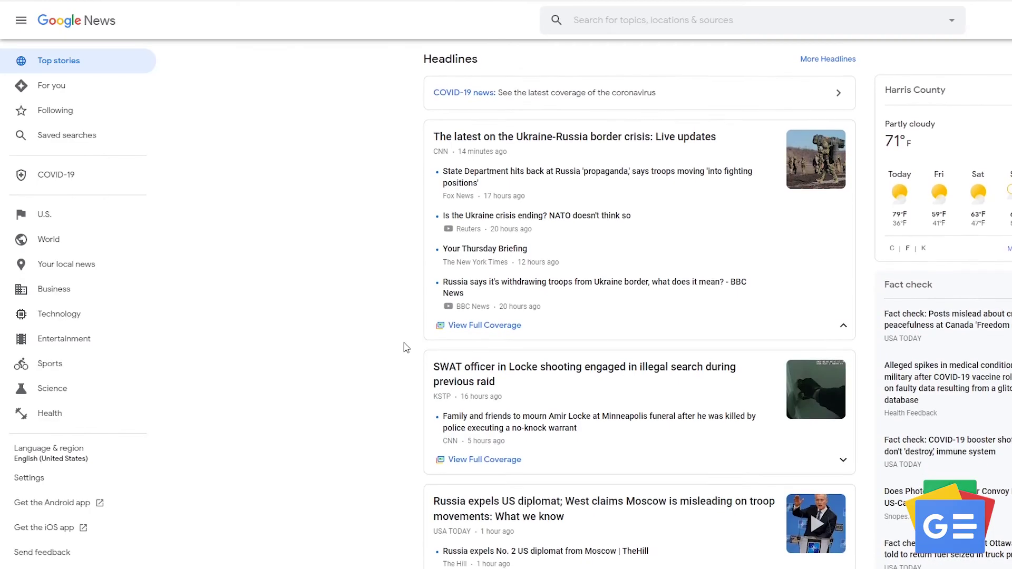
- Scroll through Google News Top stories, then open the U.S. section
scroll(406, 347, "down", 3)
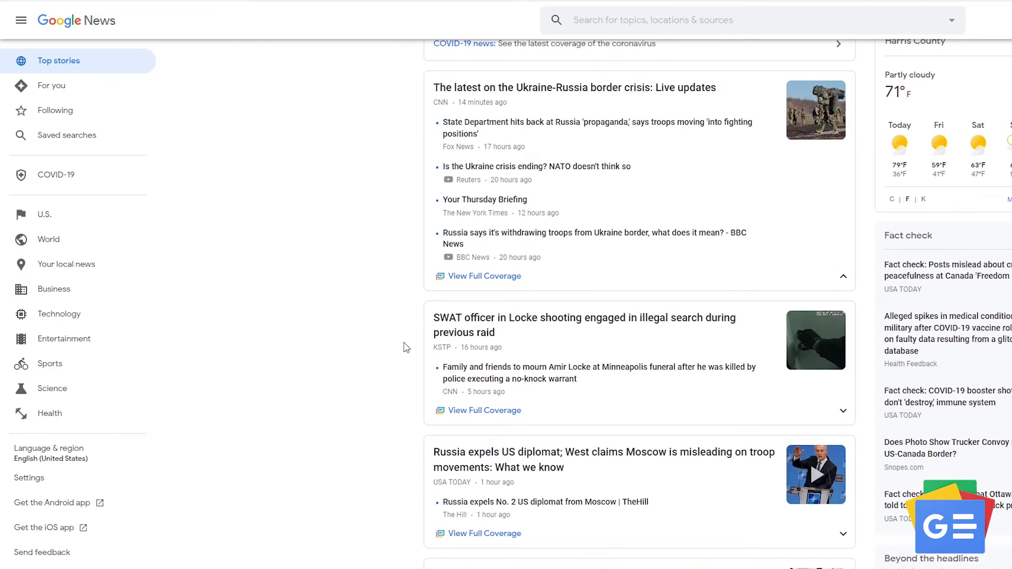
scroll(406, 347, "down", 2)
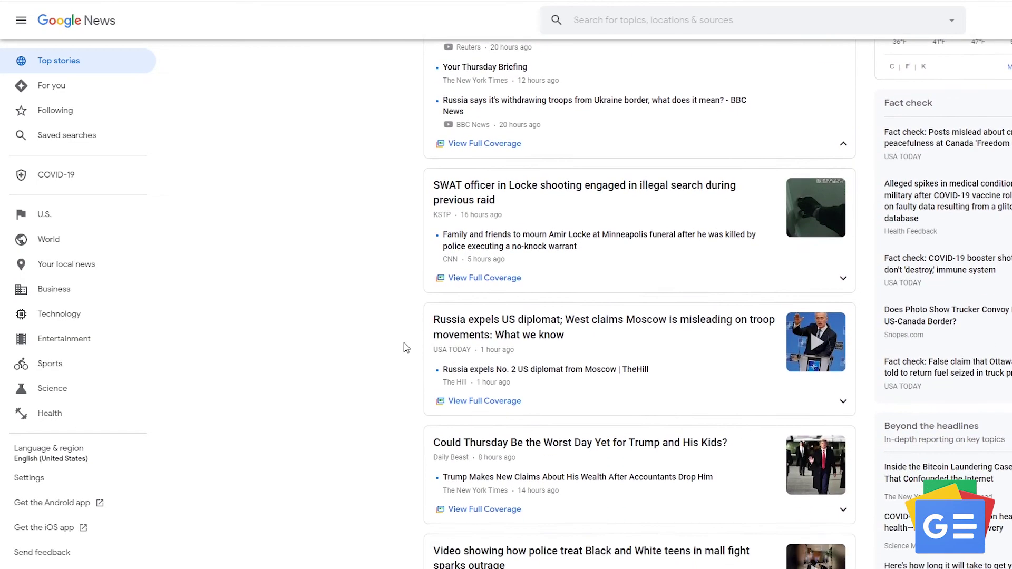
scroll(405, 347, "down", 2)
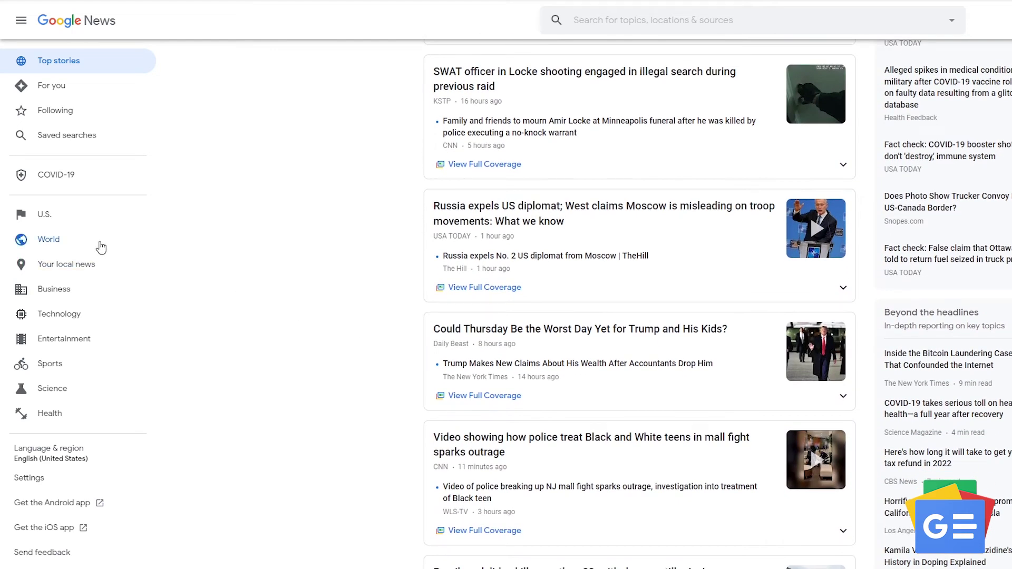
left_click(87, 223)
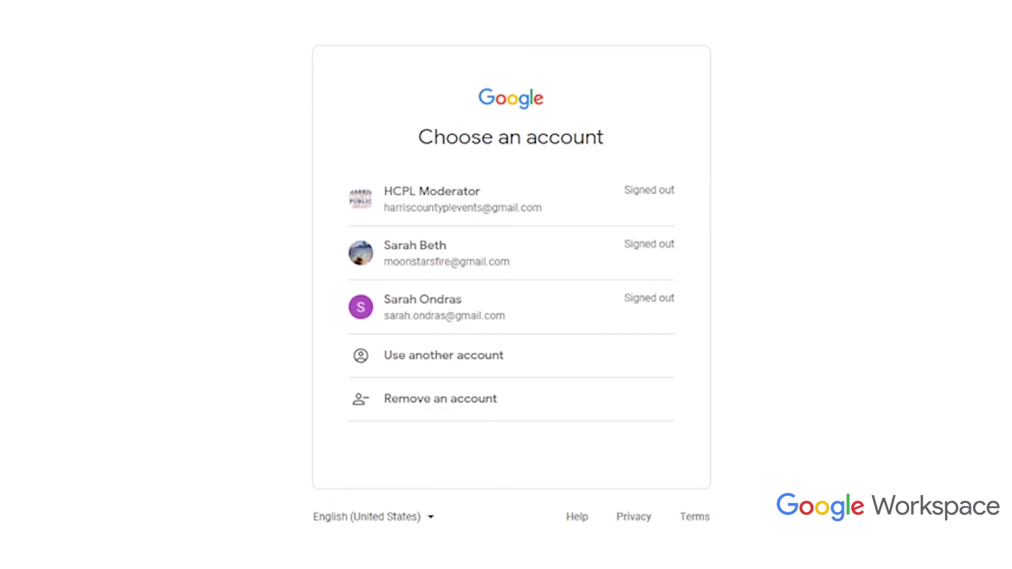
- Choose the second saved account and submit its password to sign in
left_click(522, 257)
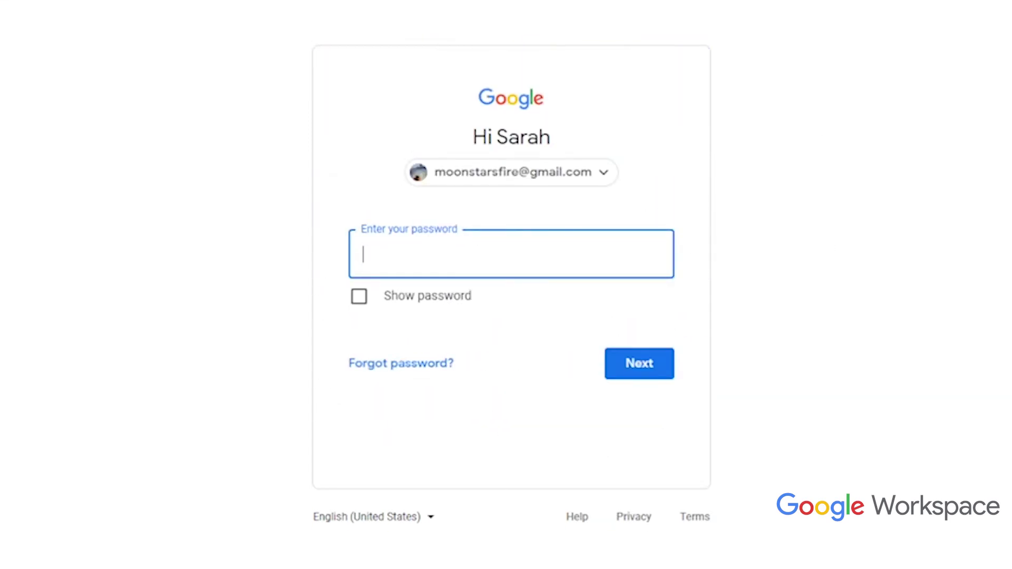
key("Return")
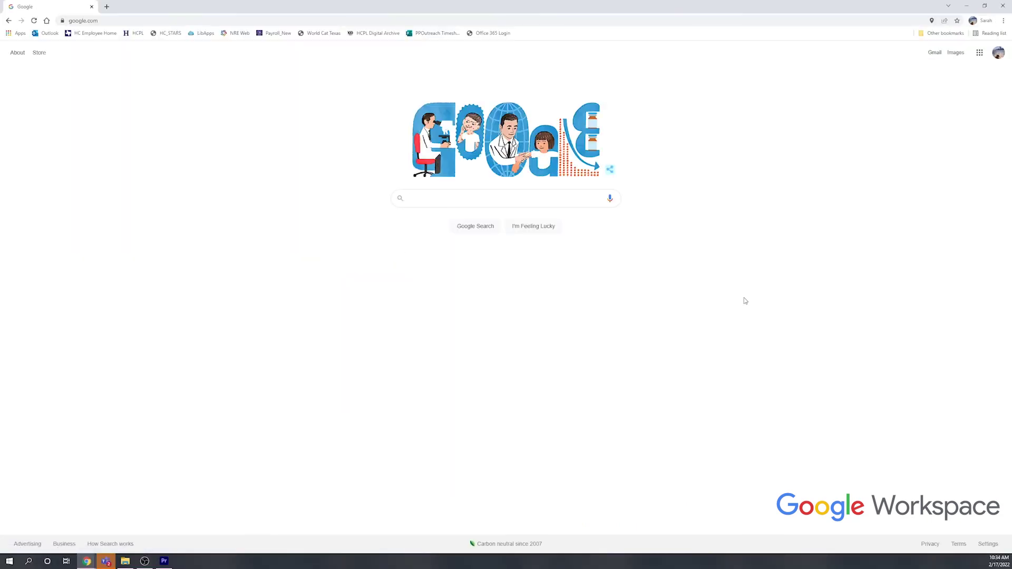
- Open the Google apps launcher on google.com and browse past Gmail, Calendar, Docs, Sheets and Slides
left_click(981, 55)
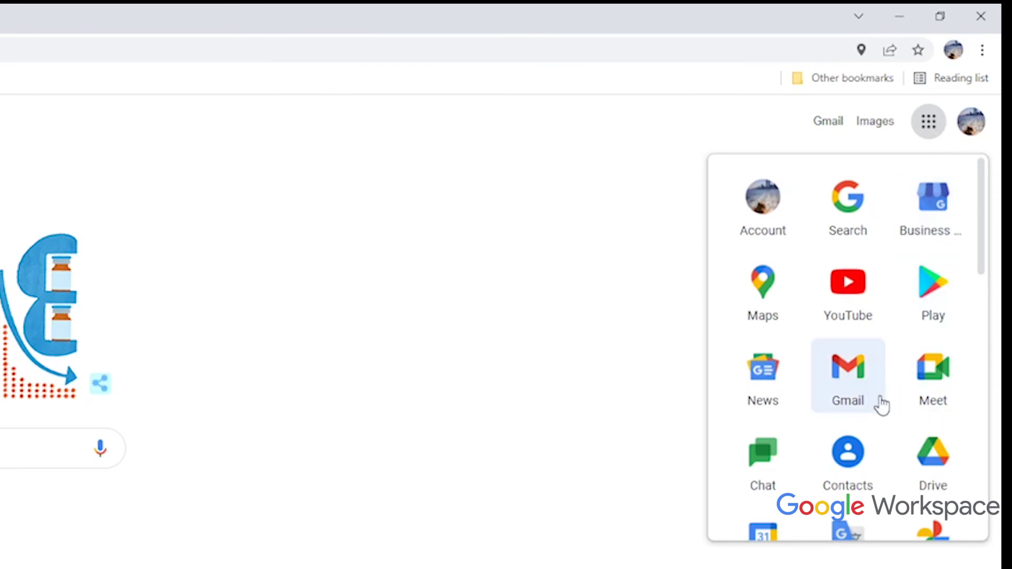
scroll(881, 420, "down", 3)
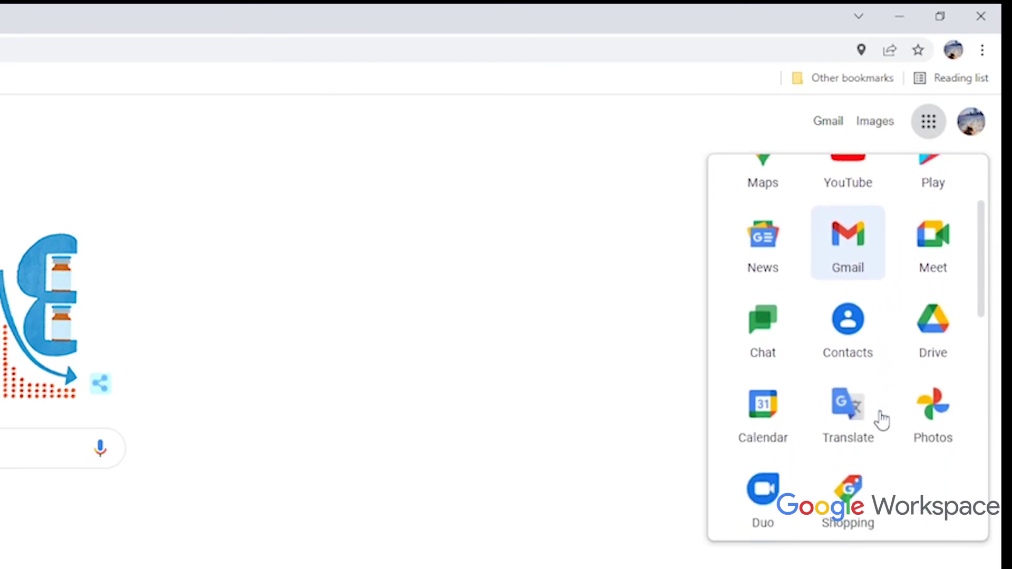
scroll(881, 420, "down", 2)
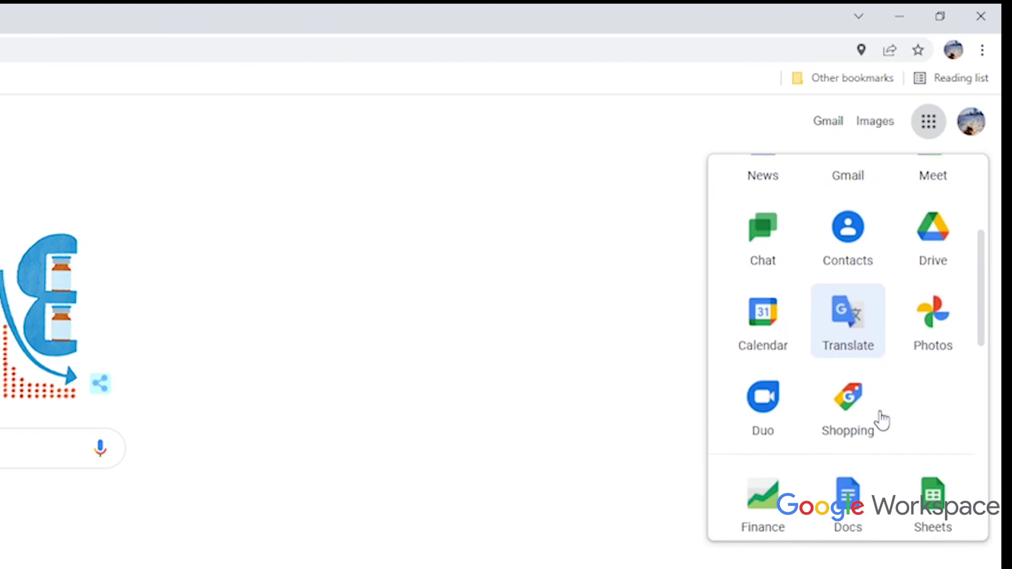
scroll(882, 420, "down", 3)
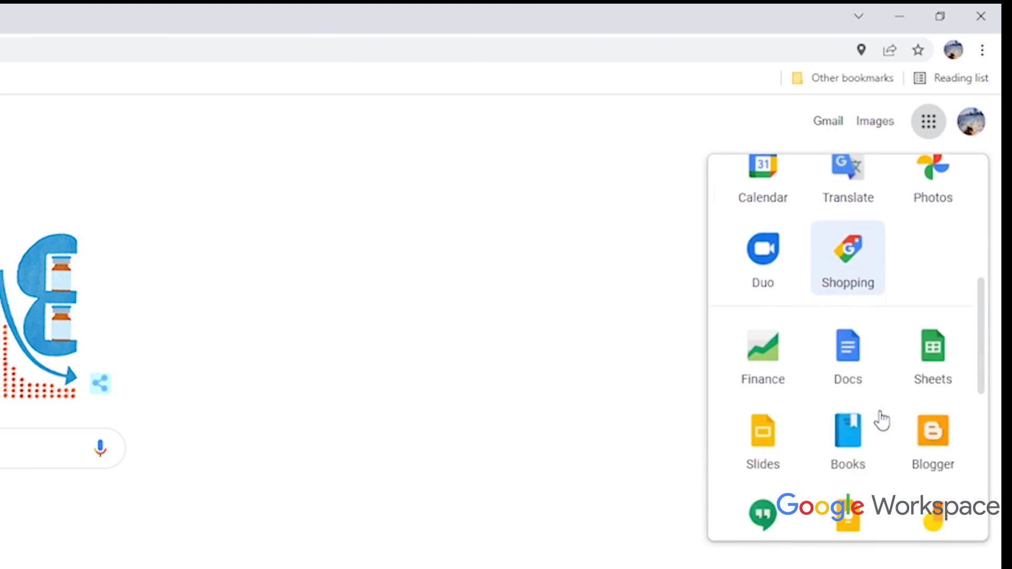